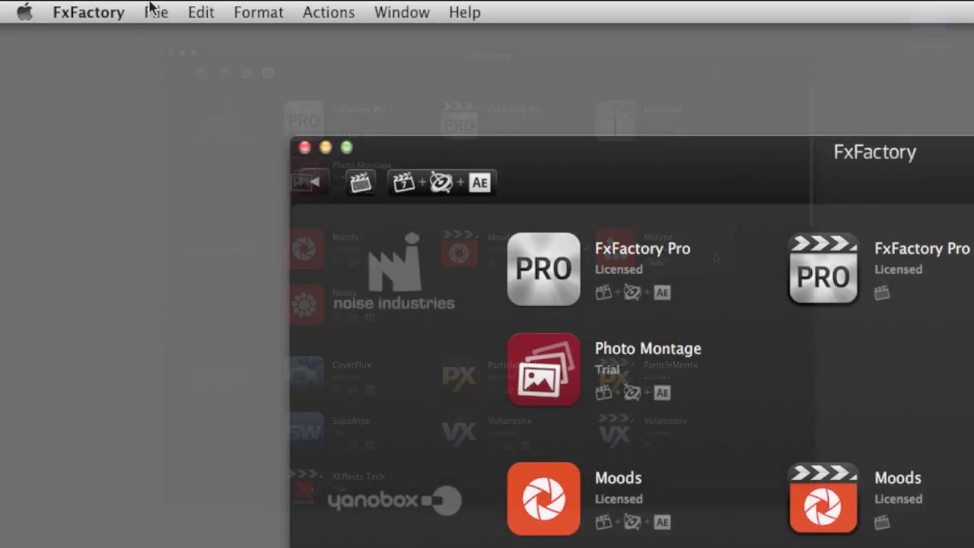
# Step: Start a new templates product named Acme Color Correction Suite, then play the watermarked clip
pyautogui.click(155, 11)
pyautogui.moveTo(172, 37)
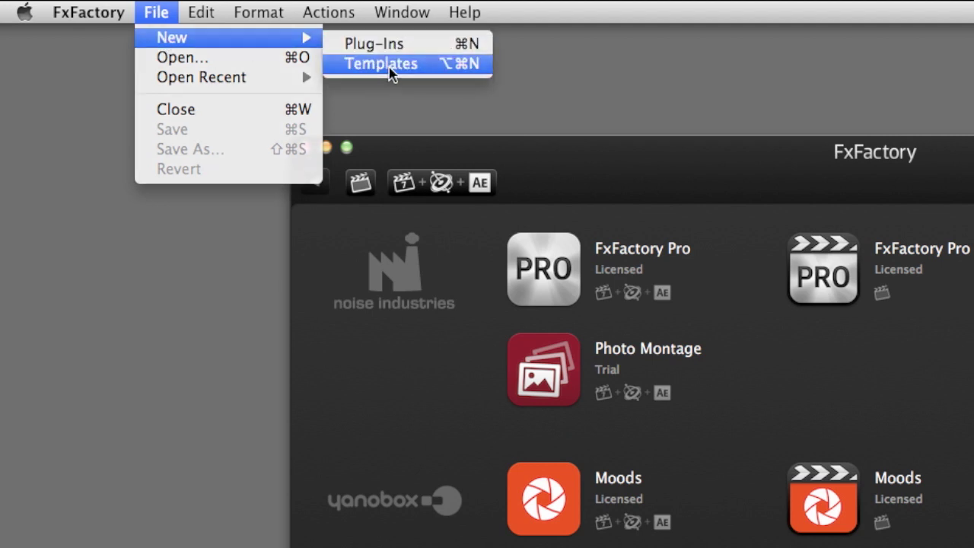
pyautogui.click(388, 68)
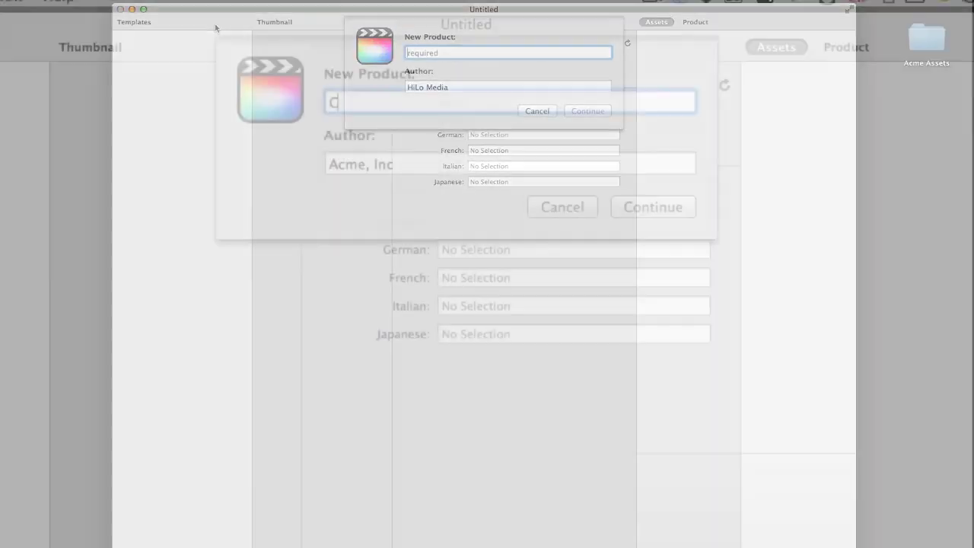
pyautogui.write('Color Corrector')
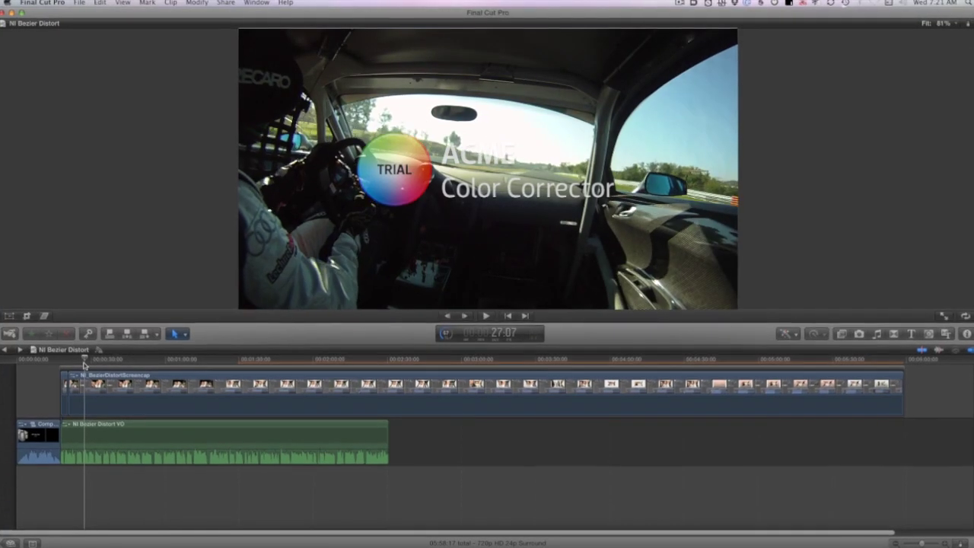
pyautogui.press('space')
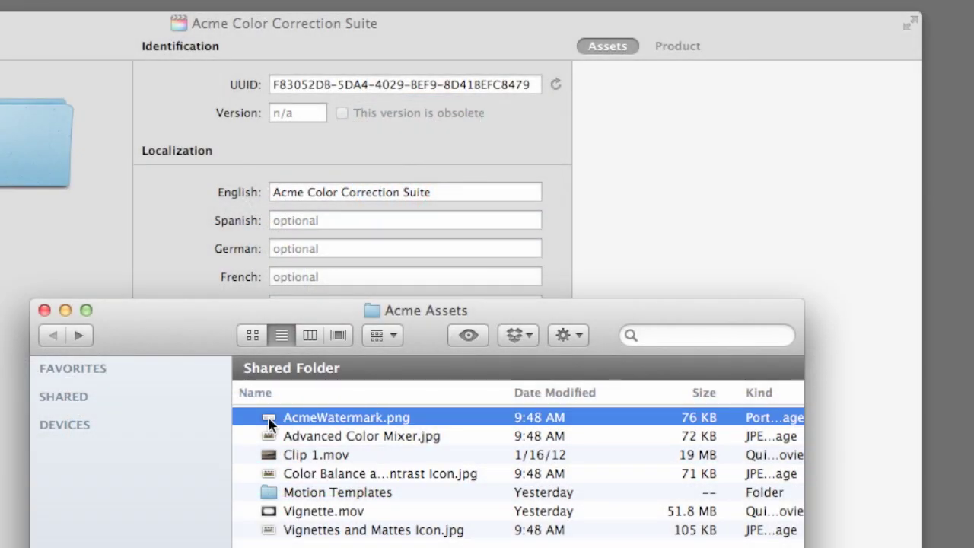
# Step: Set AcmeWatermark.png as the product watermark and save the product into Noise Industries
pyautogui.moveTo(271, 417); pyautogui.dragTo(680, 126)
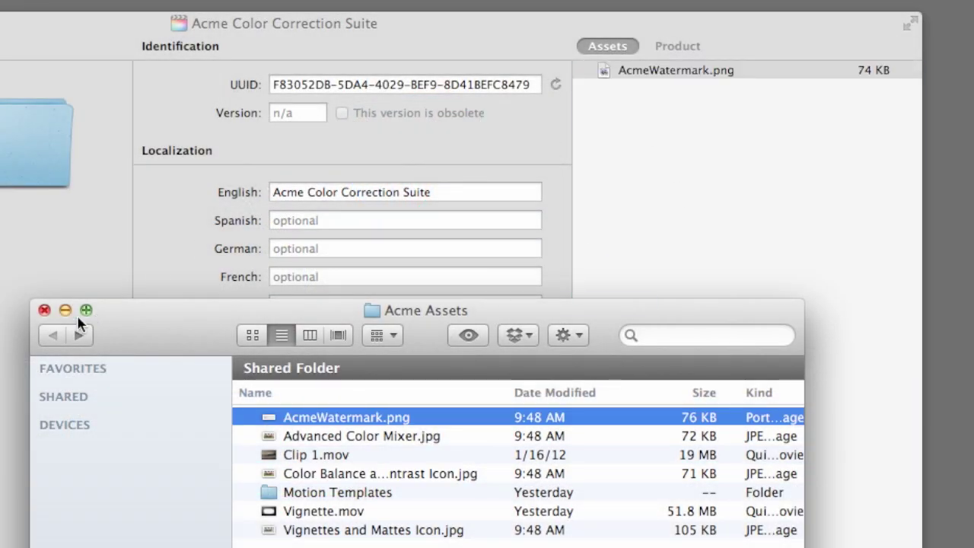
pyautogui.click(44, 310)
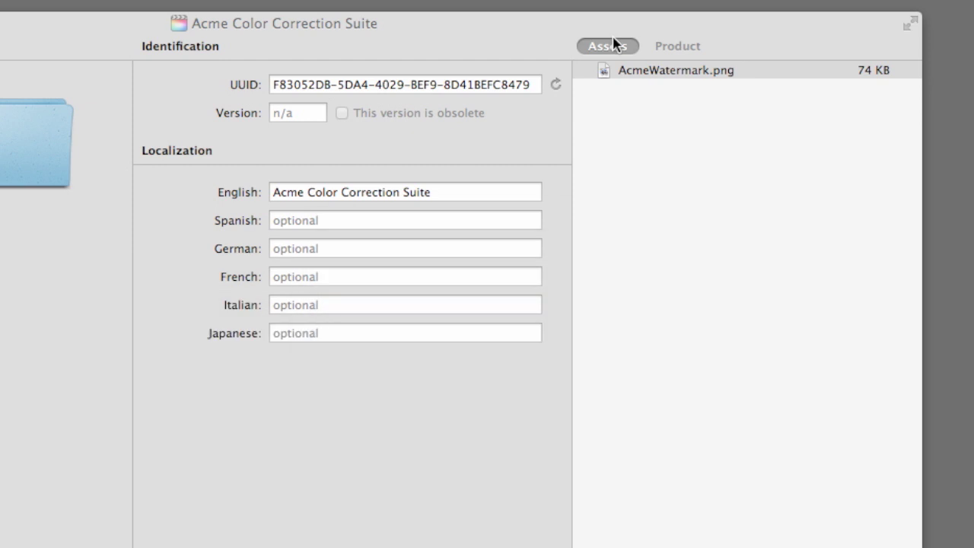
pyautogui.click(687, 50)
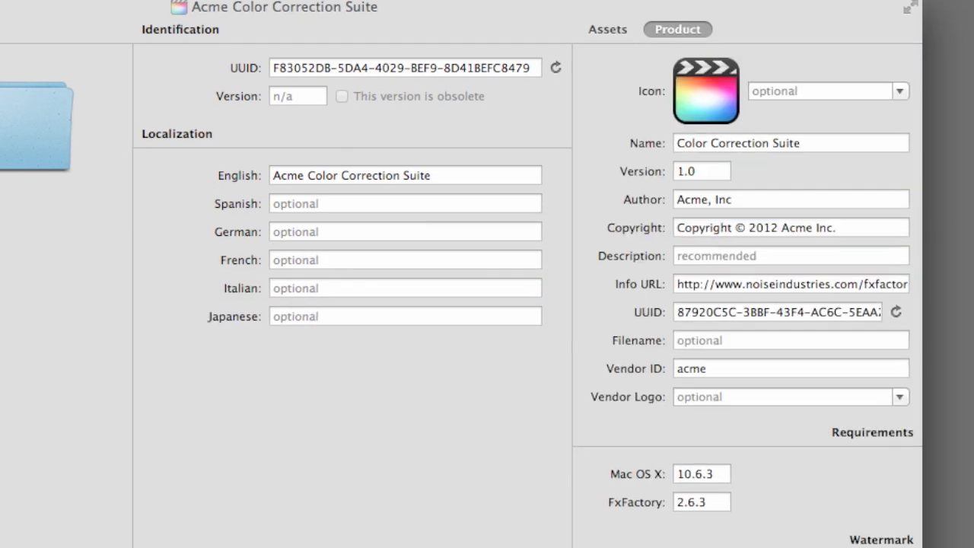
pyautogui.click(900, 164)
pyautogui.click(895, 181)
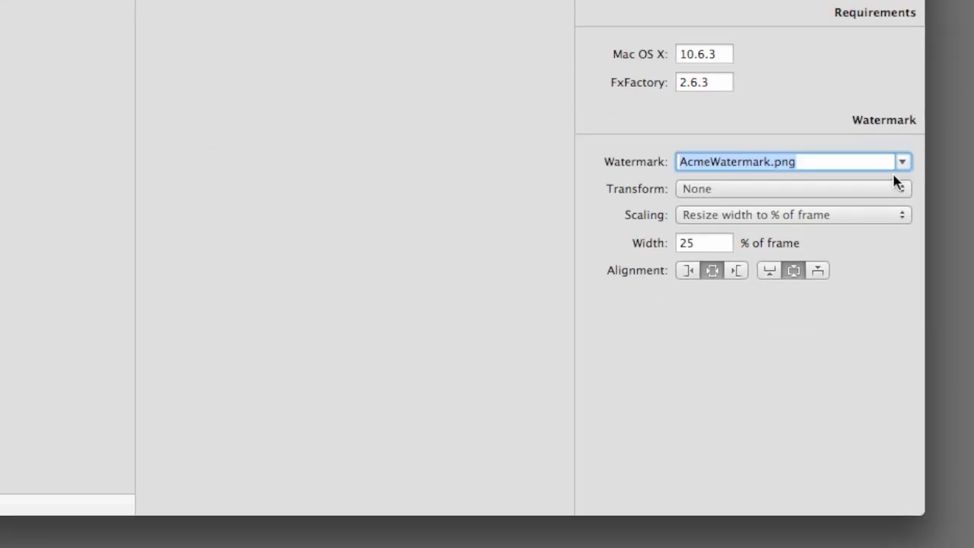
pyautogui.click(90, 5)
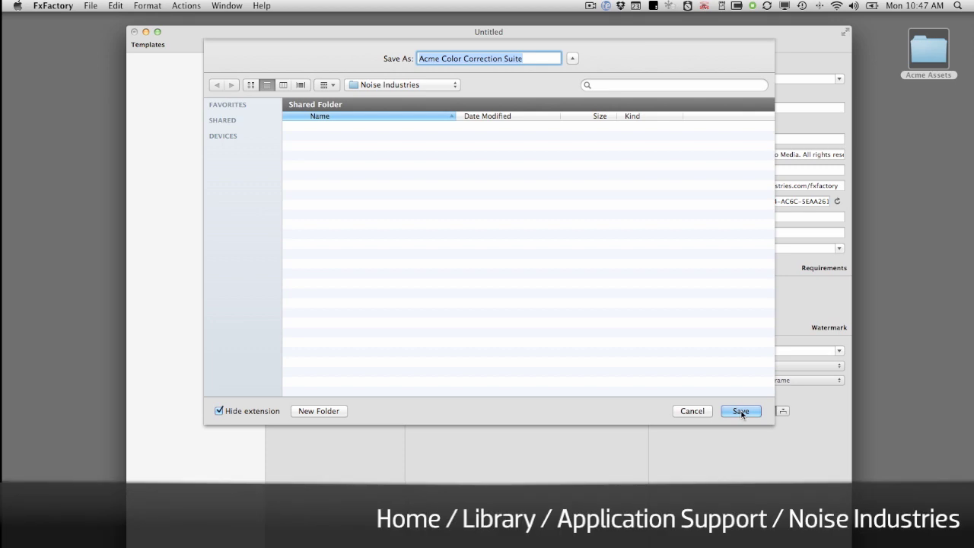
pyautogui.click(740, 411)
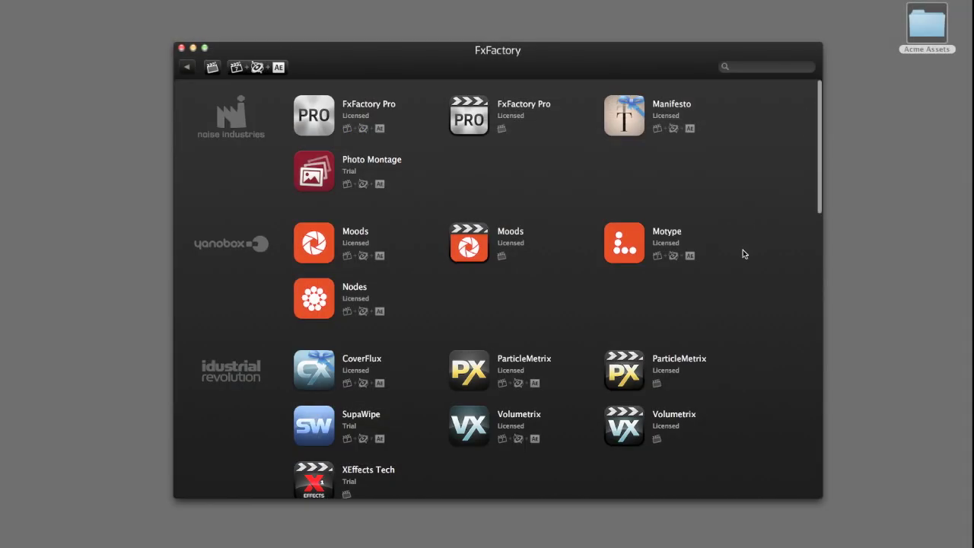
# Step: Scroll the product list down to Color Correction Suite and show its Info page
pyautogui.scroll(-15, 743, 253)
pyautogui.scroll(-5, 741, 252)
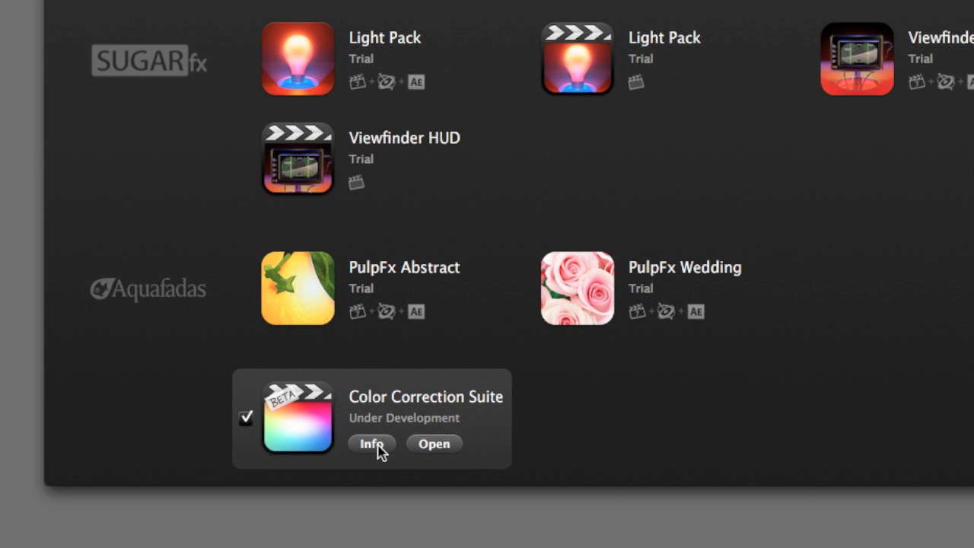
pyautogui.click(373, 444)
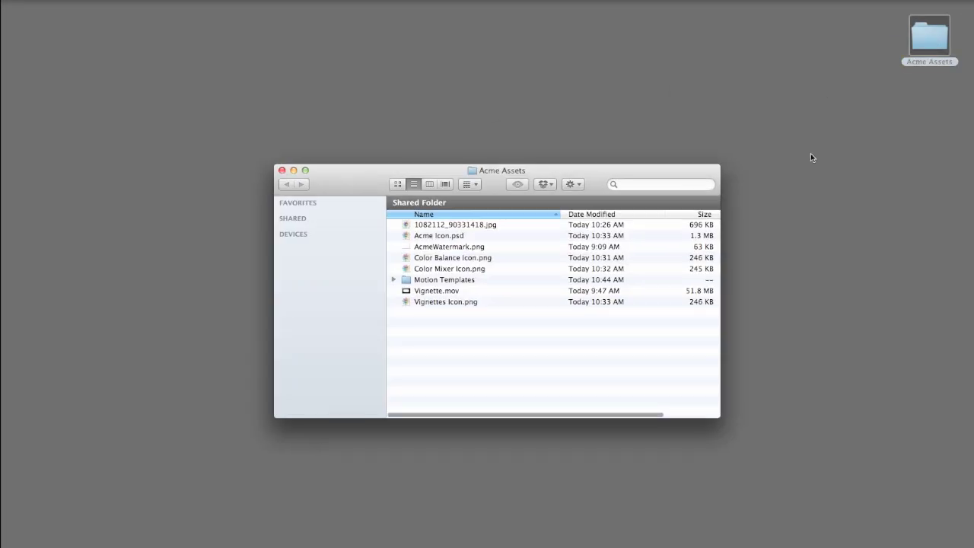
# Step: Open the Acme Color Balance and Contrast template, add the Color Correction Suite Watermark, and save
pyautogui.doubleClick(459, 280)
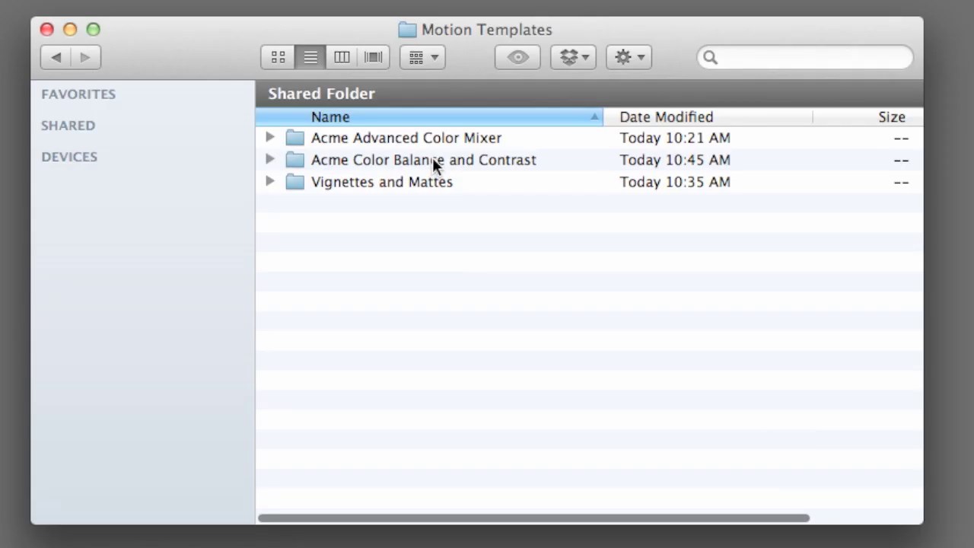
pyautogui.doubleClick(432, 160)
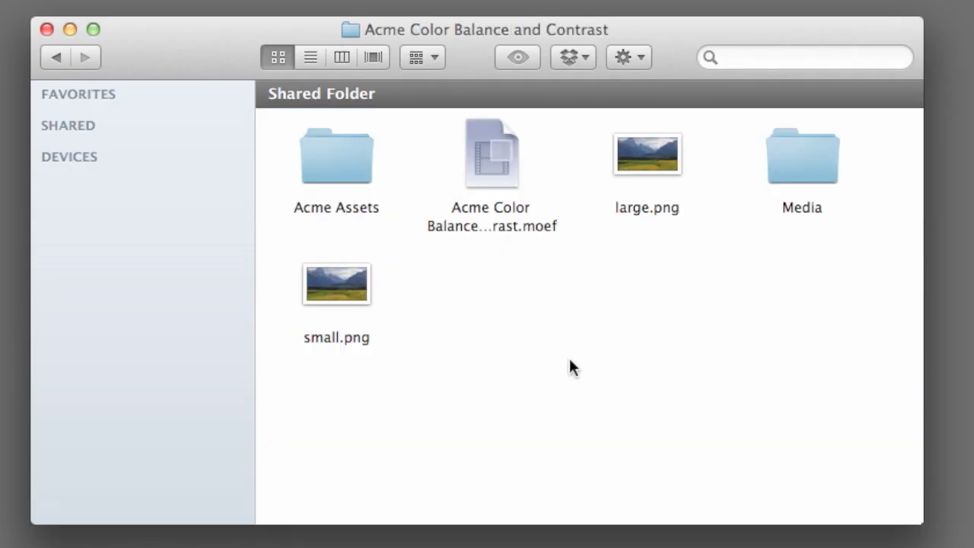
pyautogui.doubleClick(495, 174)
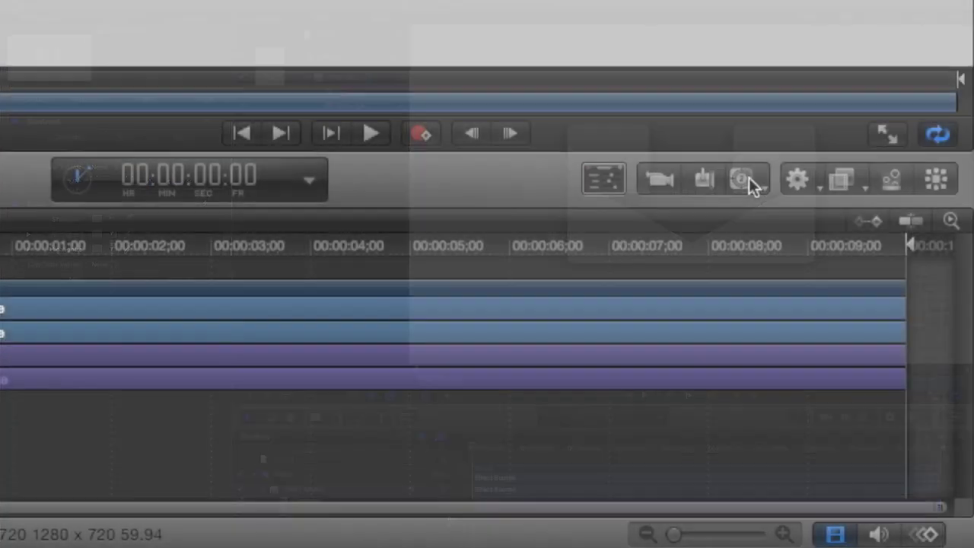
pyautogui.click(865, 417)
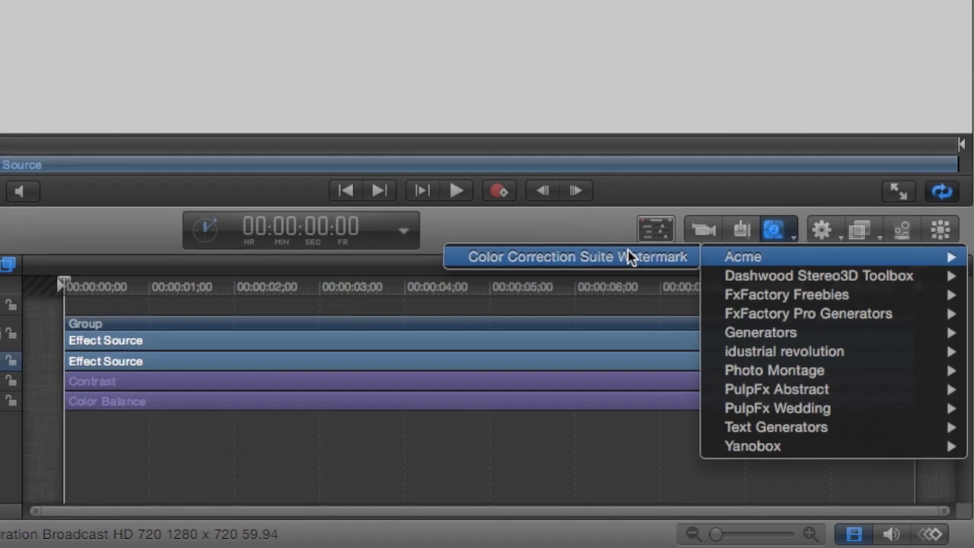
pyautogui.click(629, 255)
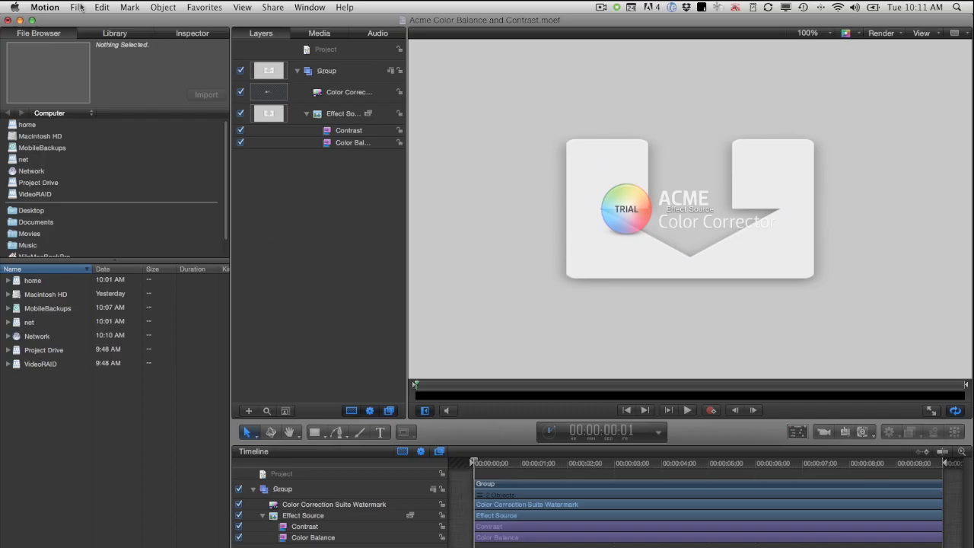
pyautogui.click(79, 6)
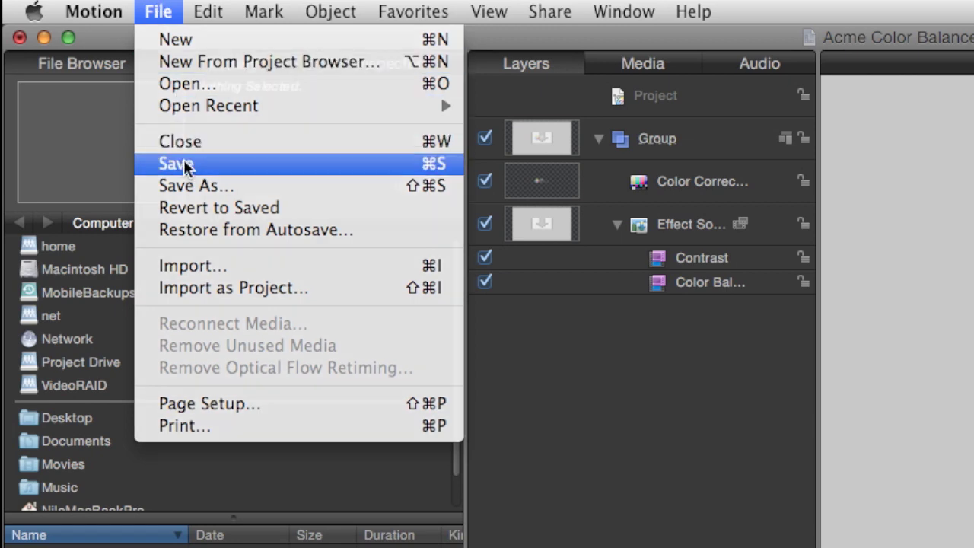
pyautogui.click(185, 166)
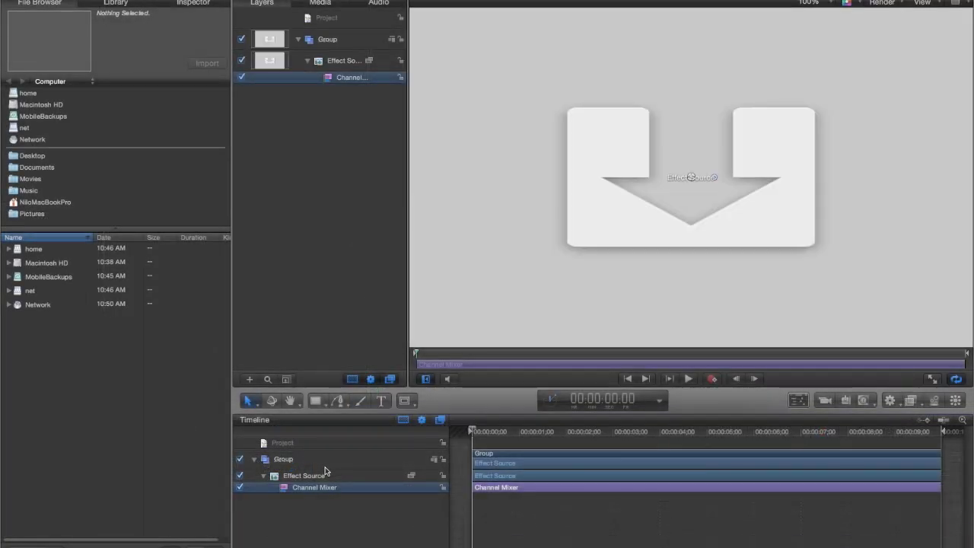
# Step: Add the Color Correction Suite Watermark generator to the Group layer
pyautogui.click(325, 460)
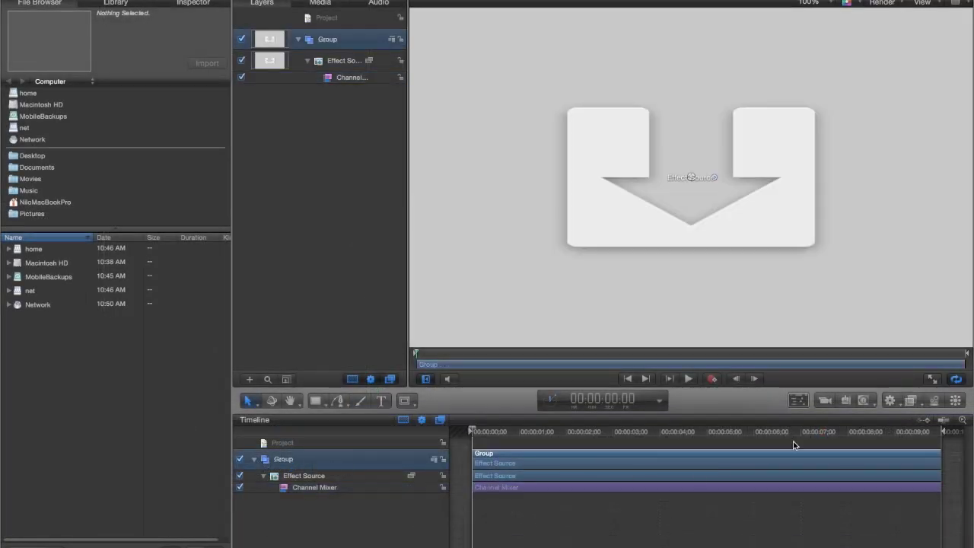
pyautogui.click(863, 399)
pyautogui.moveTo(761, 259)
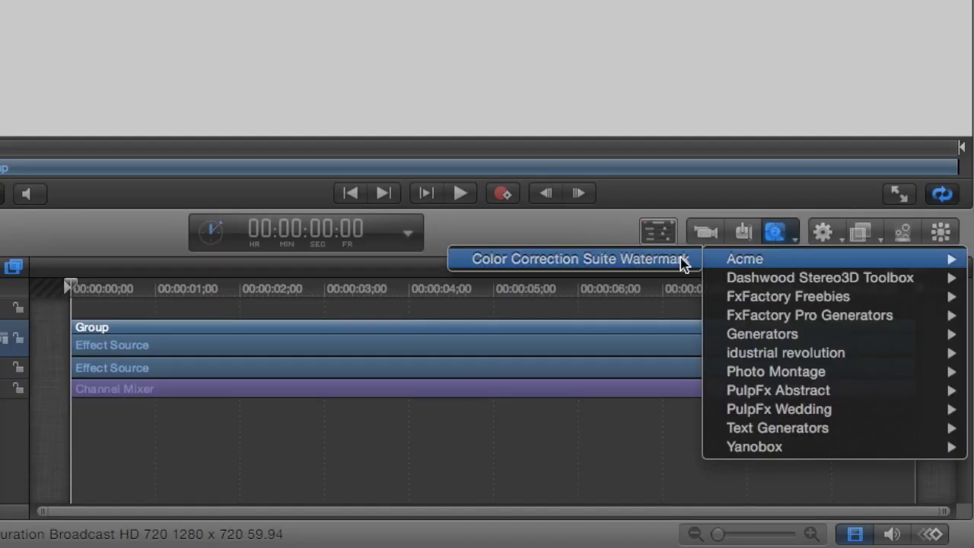
pyautogui.click(683, 261)
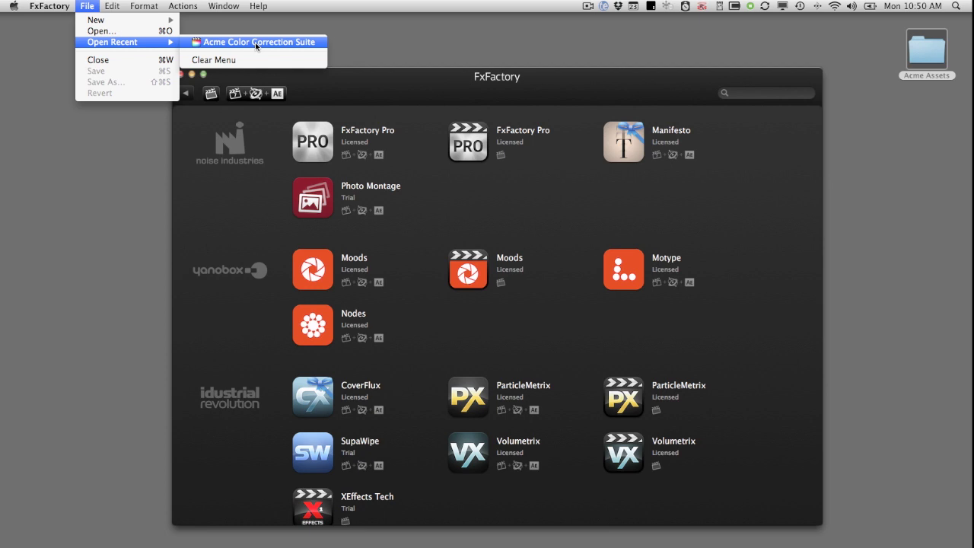
# Step: Add the Color Balance and Contrast template and image assets, with the race-car icon as thumbnail
pyautogui.click(256, 44)
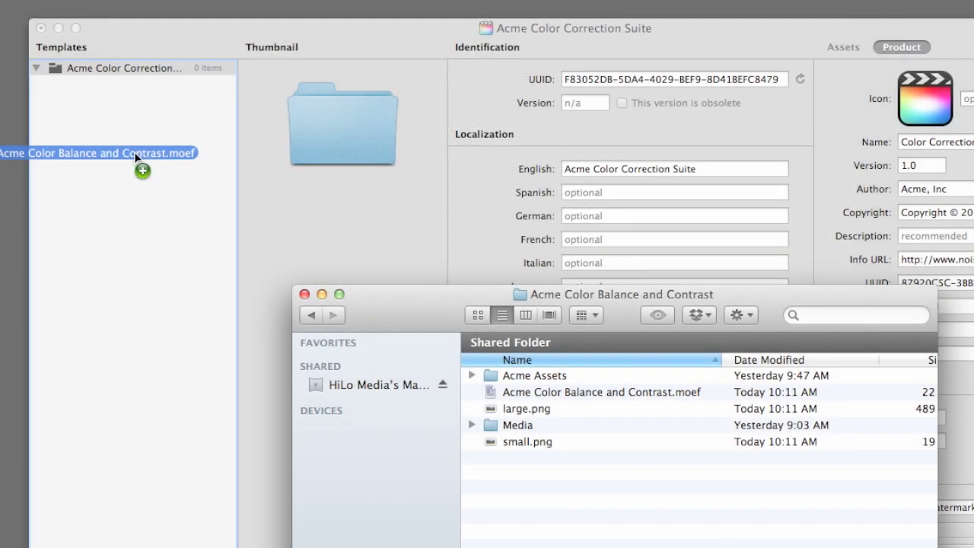
pyautogui.moveTo(135, 156); pyautogui.dragTo(134, 151)
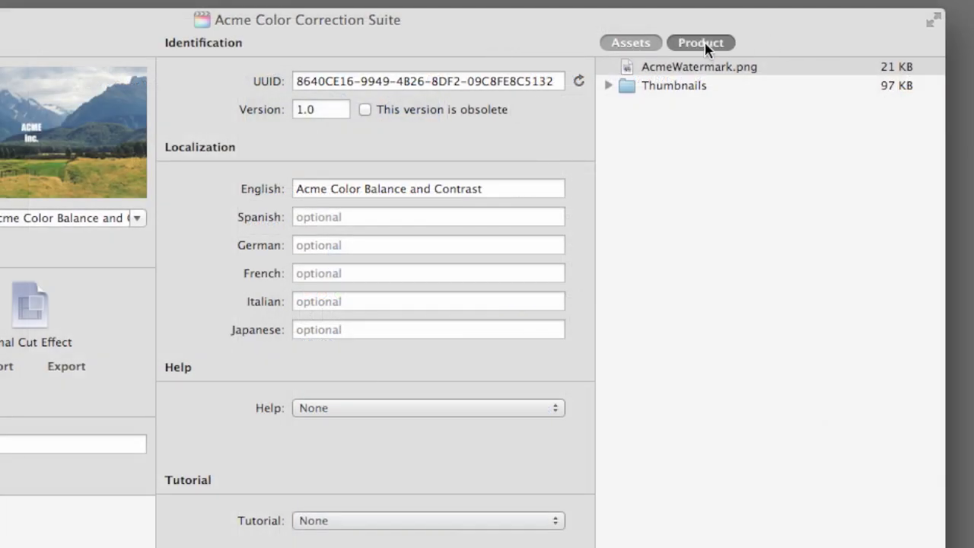
pyautogui.click(706, 46)
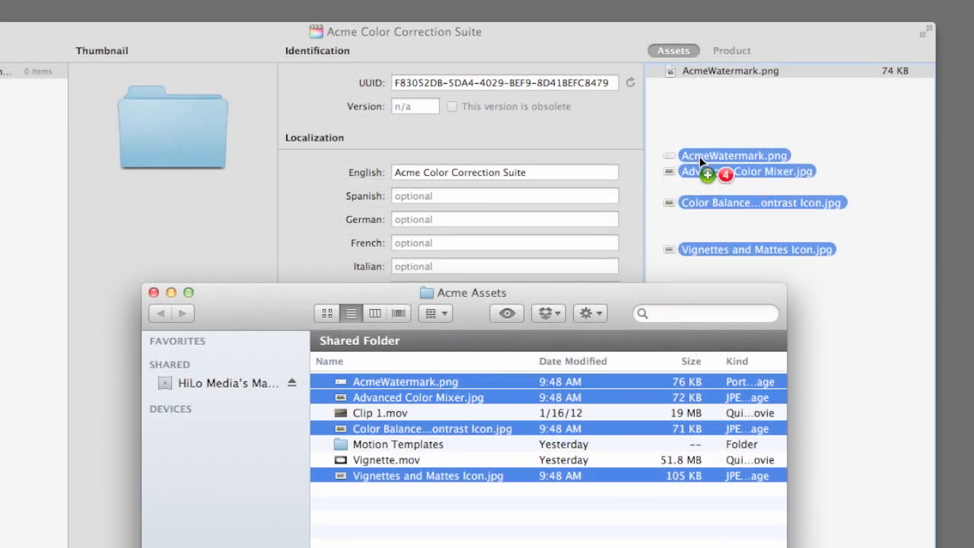
pyautogui.moveTo(700, 156); pyautogui.dragTo(699, 160)
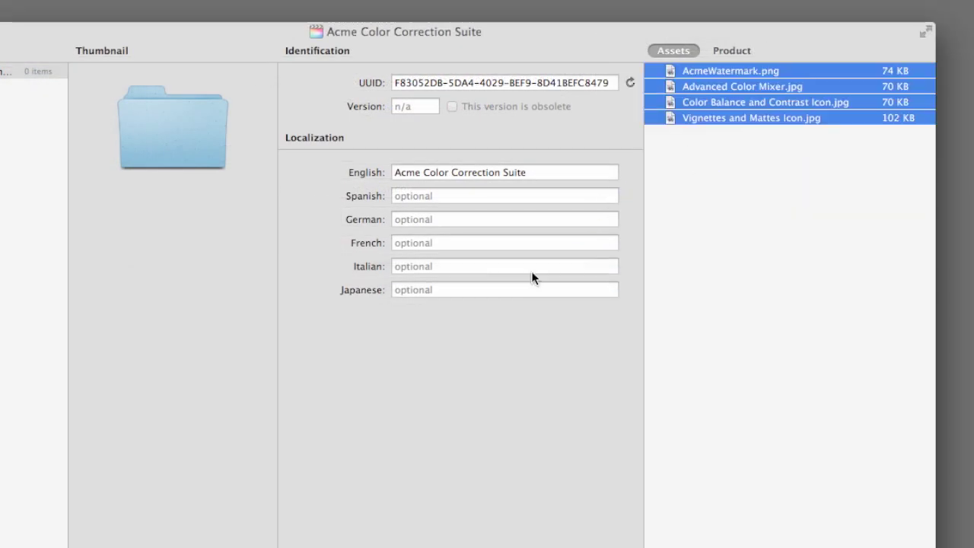
pyautogui.click(780, 284)
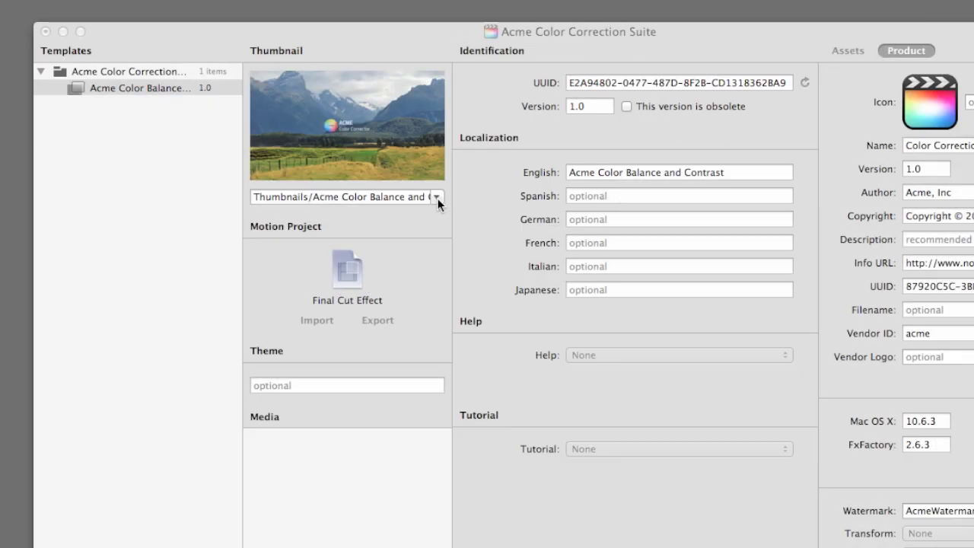
pyautogui.click(436, 196)
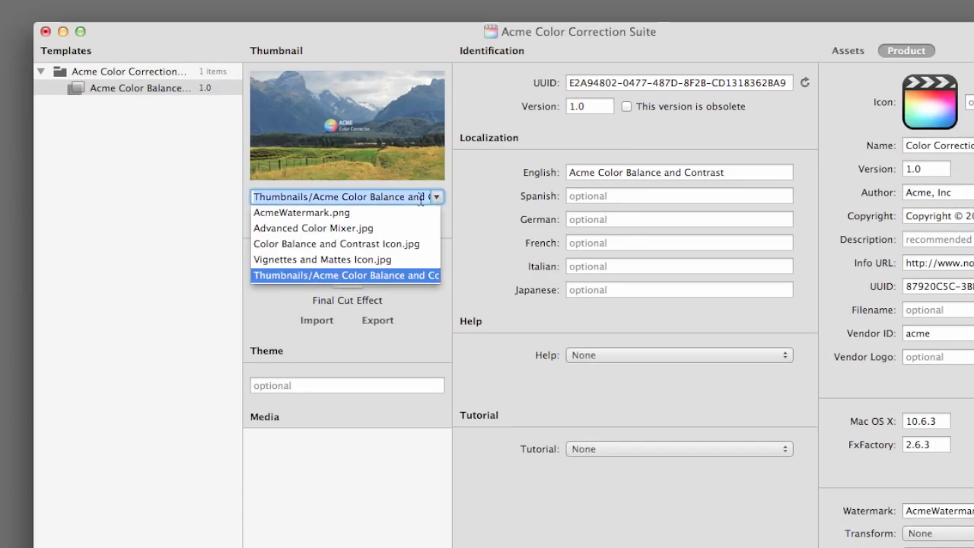
pyautogui.click(407, 245)
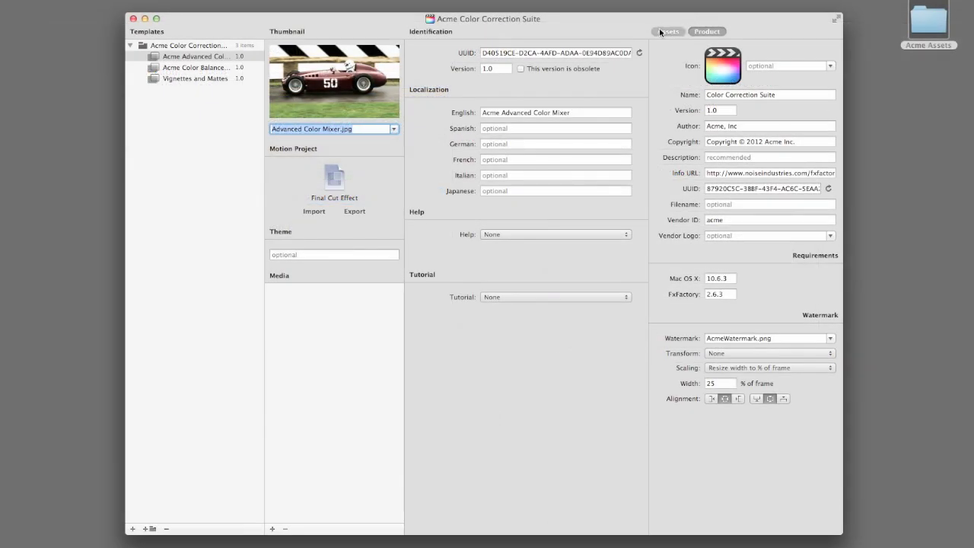
# Step: Add Vignette.mov as an asset and as the template's media, then save the product
pyautogui.click(660, 32)
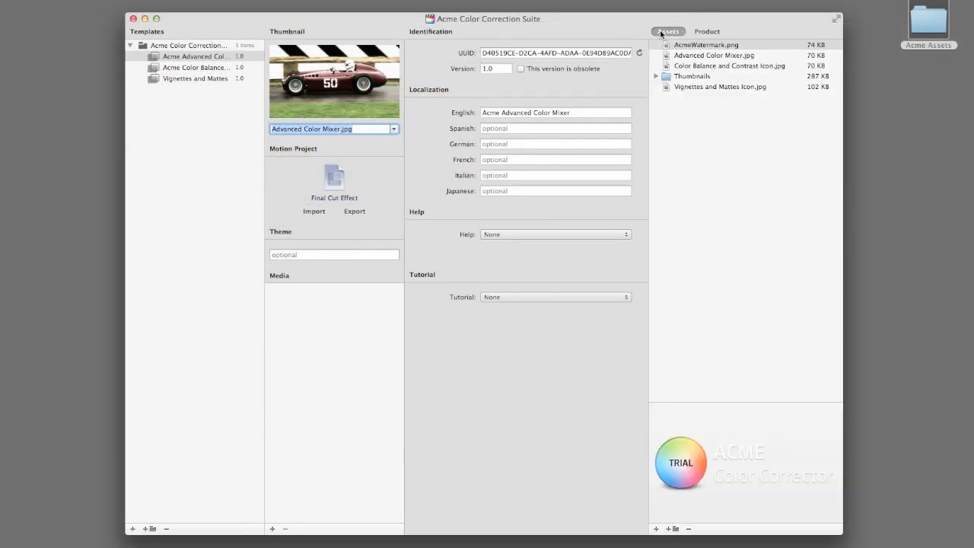
pyautogui.doubleClick(929, 20)
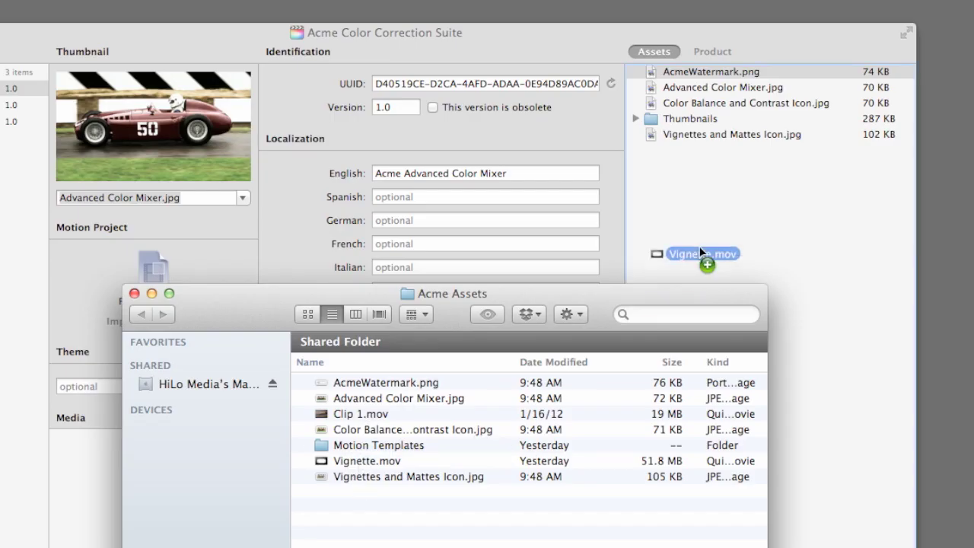
pyautogui.moveTo(724, 188); pyautogui.dragTo(724, 191)
pyautogui.click(134, 293)
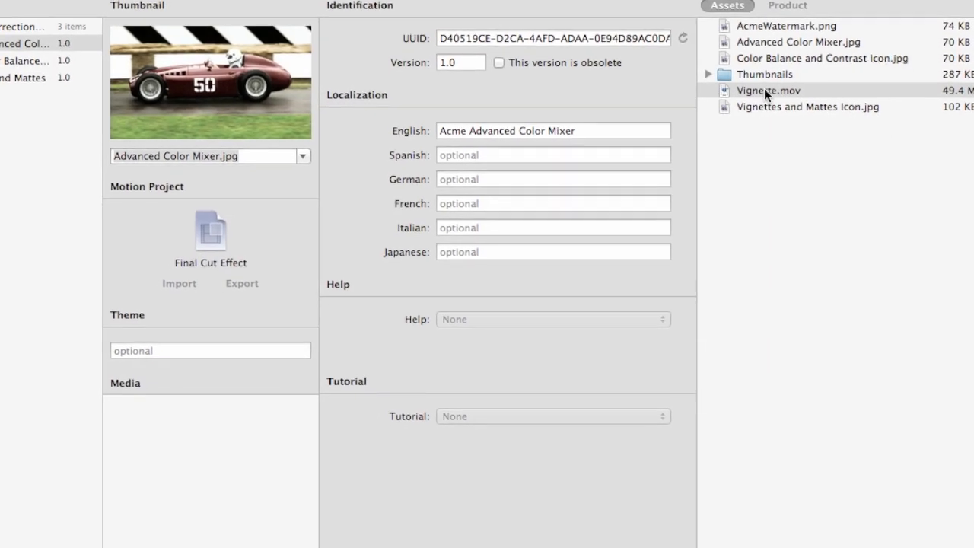
pyautogui.moveTo(764, 88)
pyautogui.mouseDown()
pyautogui.moveTo(457, 261)
pyautogui.moveTo(217, 518)
pyautogui.mouseUp()
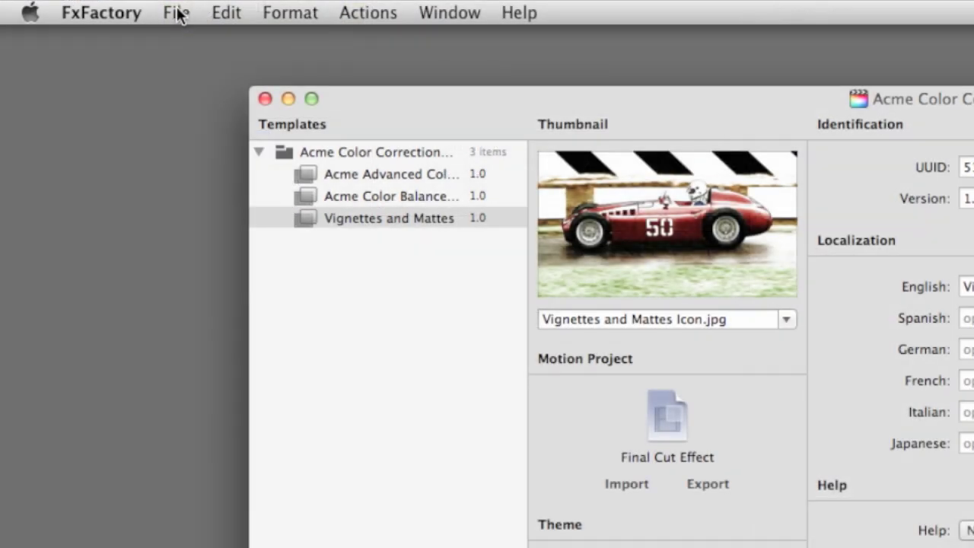
pyautogui.click(177, 13)
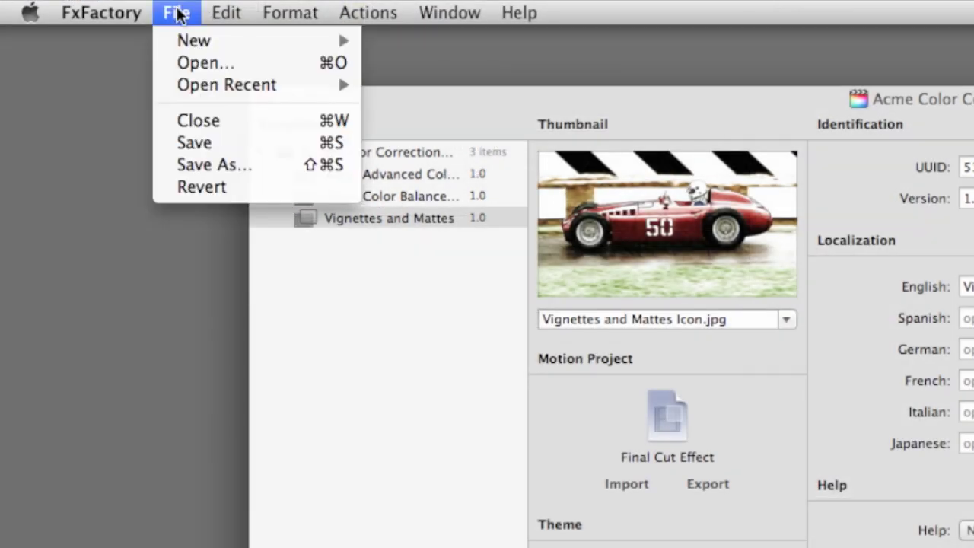
pyautogui.click(211, 143)
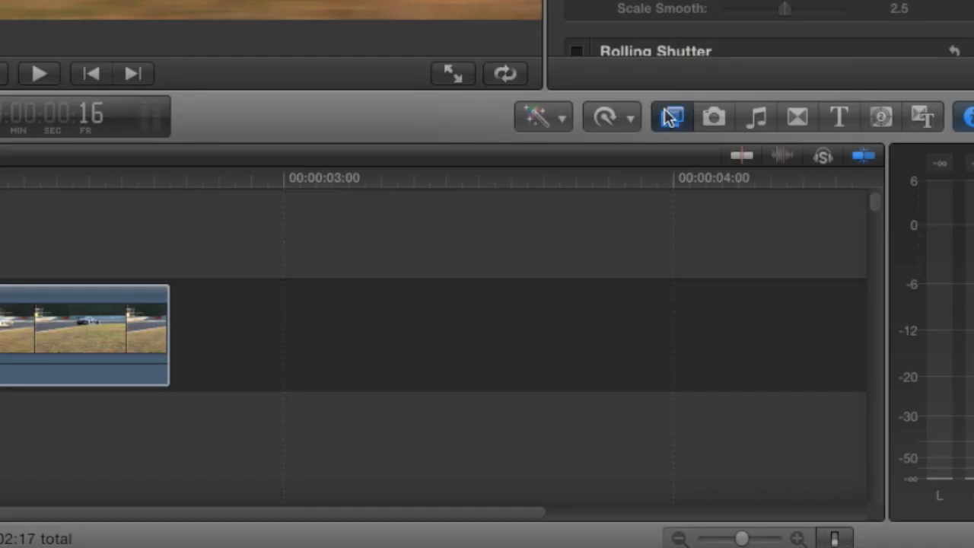
# Step: Apply Acme Color Balance and Contrast to Clip 1 and tint its highlights khaki
pyautogui.click(806, 373)
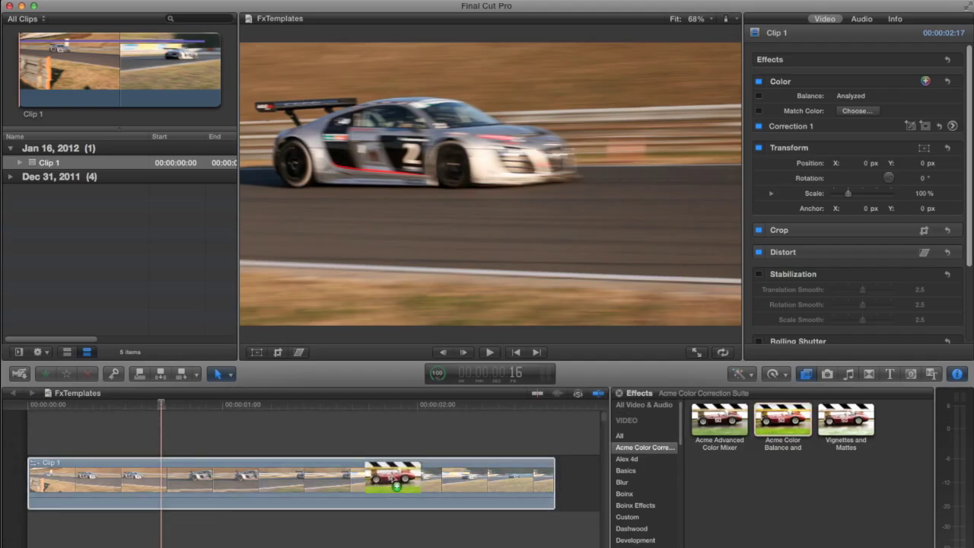
pyautogui.moveTo(514, 433); pyautogui.dragTo(395, 478)
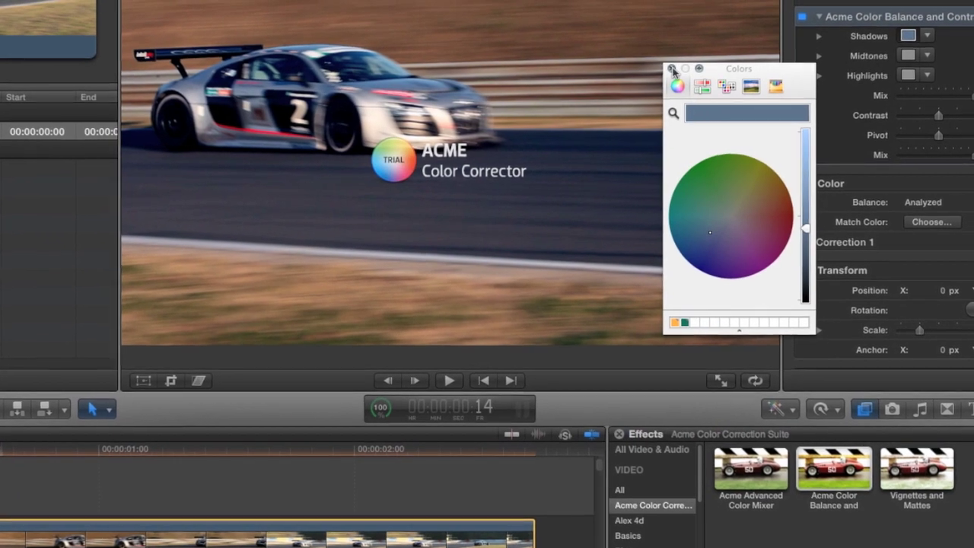
pyautogui.click(674, 71)
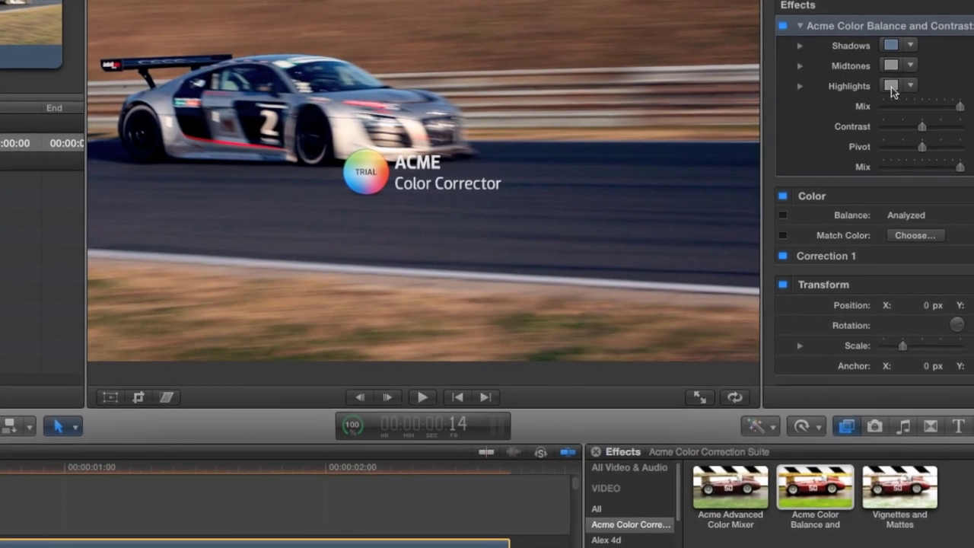
pyautogui.click(908, 74)
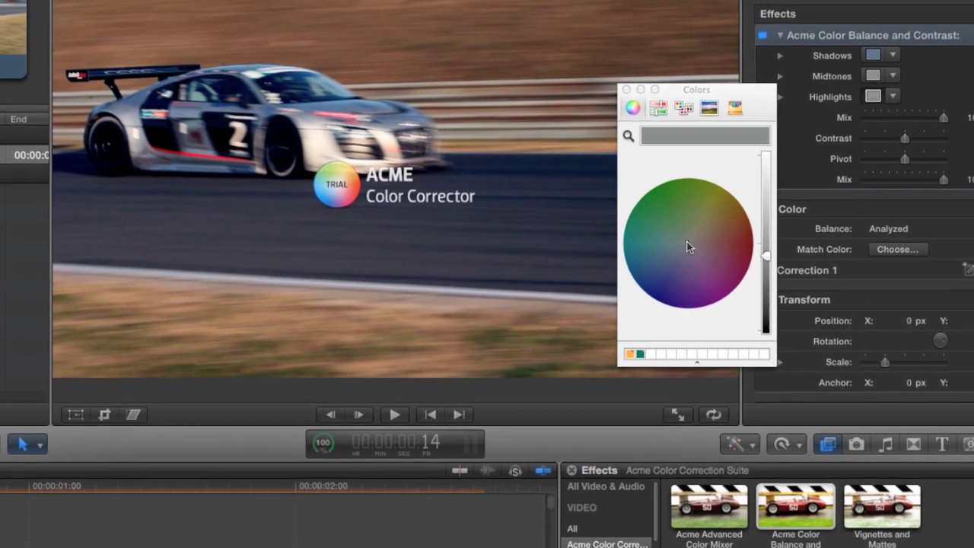
pyautogui.click(694, 228)
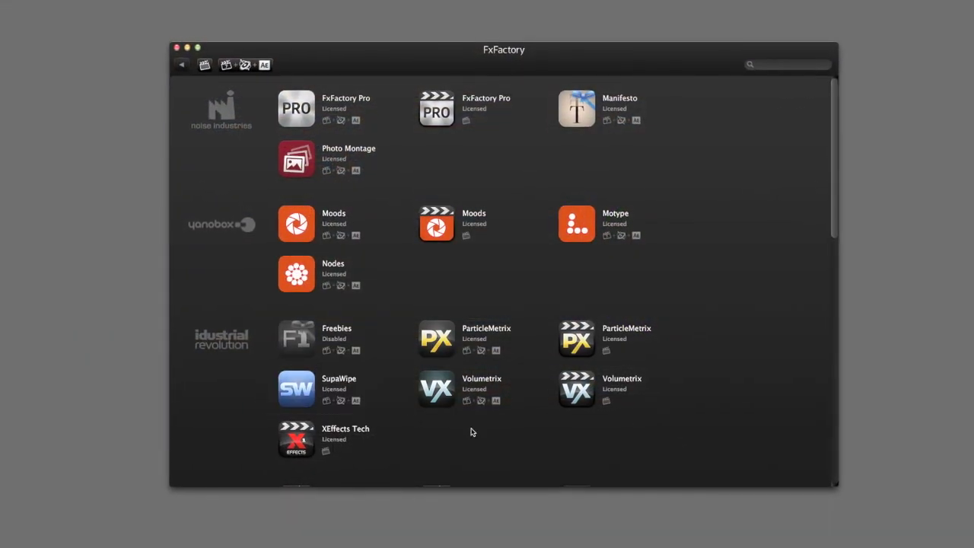
# Step: Scroll the Effects browser down to the FxFactory Pro Color Correction effects
pyautogui.scroll(-2, 731, 437)
pyautogui.scroll(-2, 731, 436)
pyautogui.scroll(-1, 733, 437)
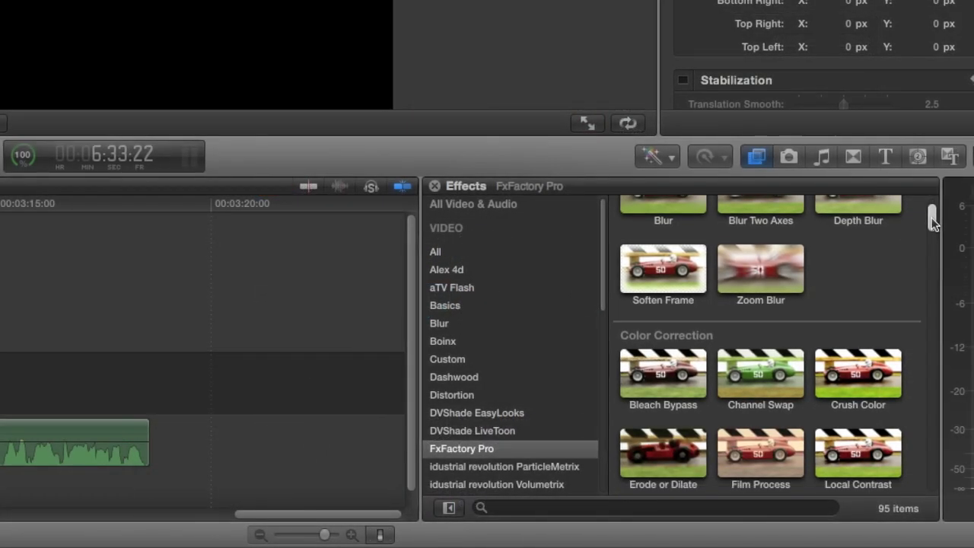
pyautogui.moveTo(933, 220); pyautogui.dragTo(893, 317)
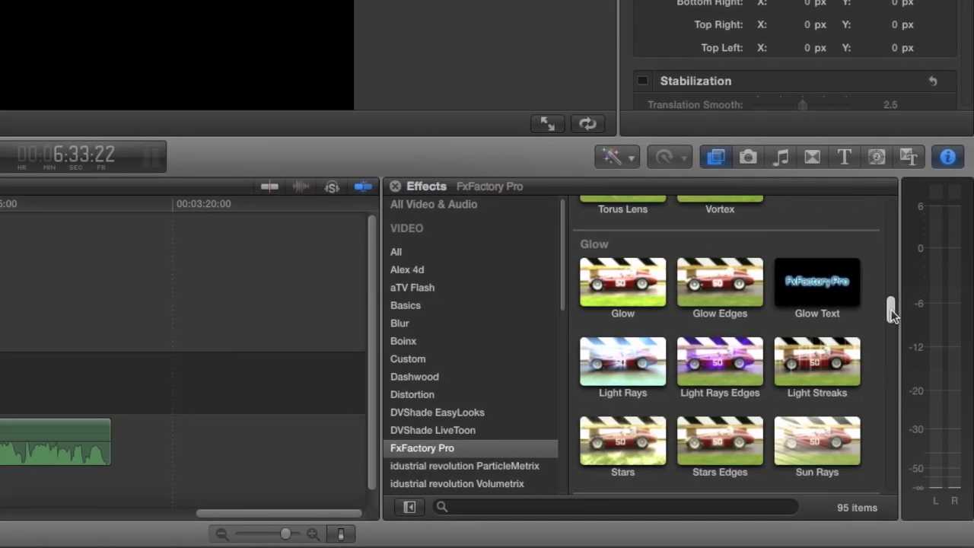